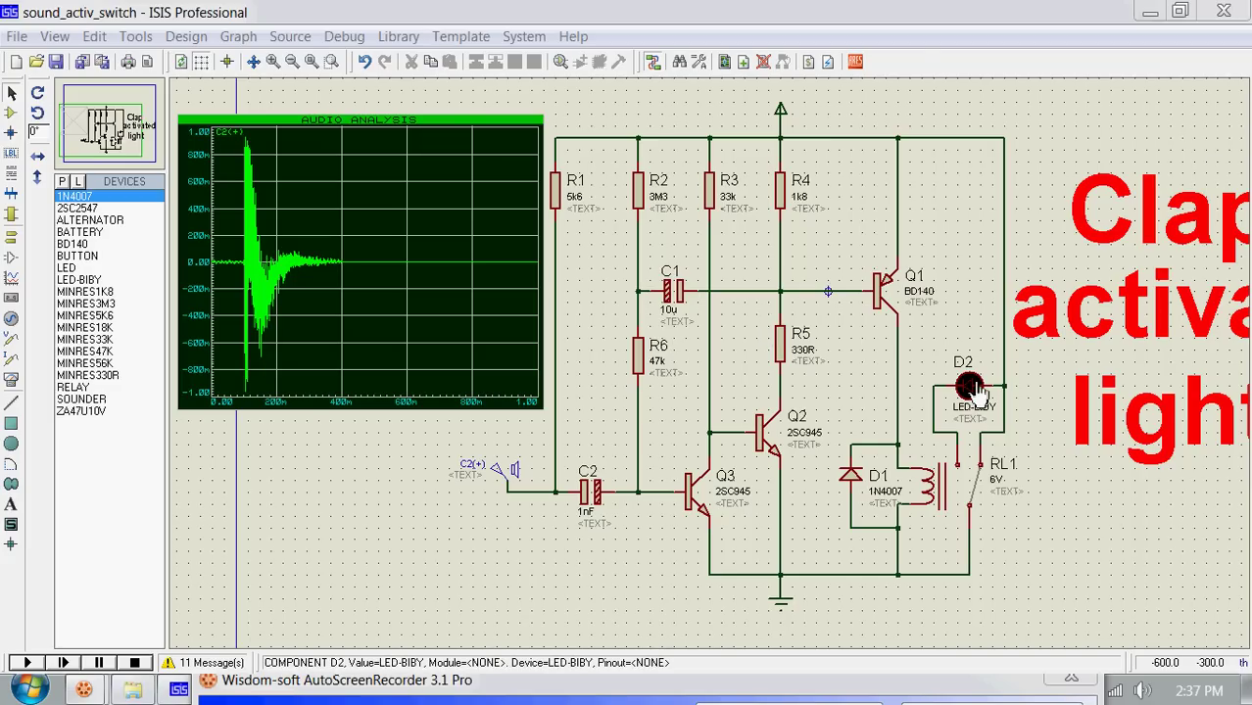
# Check the audio generator settings unchanged, then play the clap recording from the audio analysis graph.
pyautogui.doubleClick(516, 477)
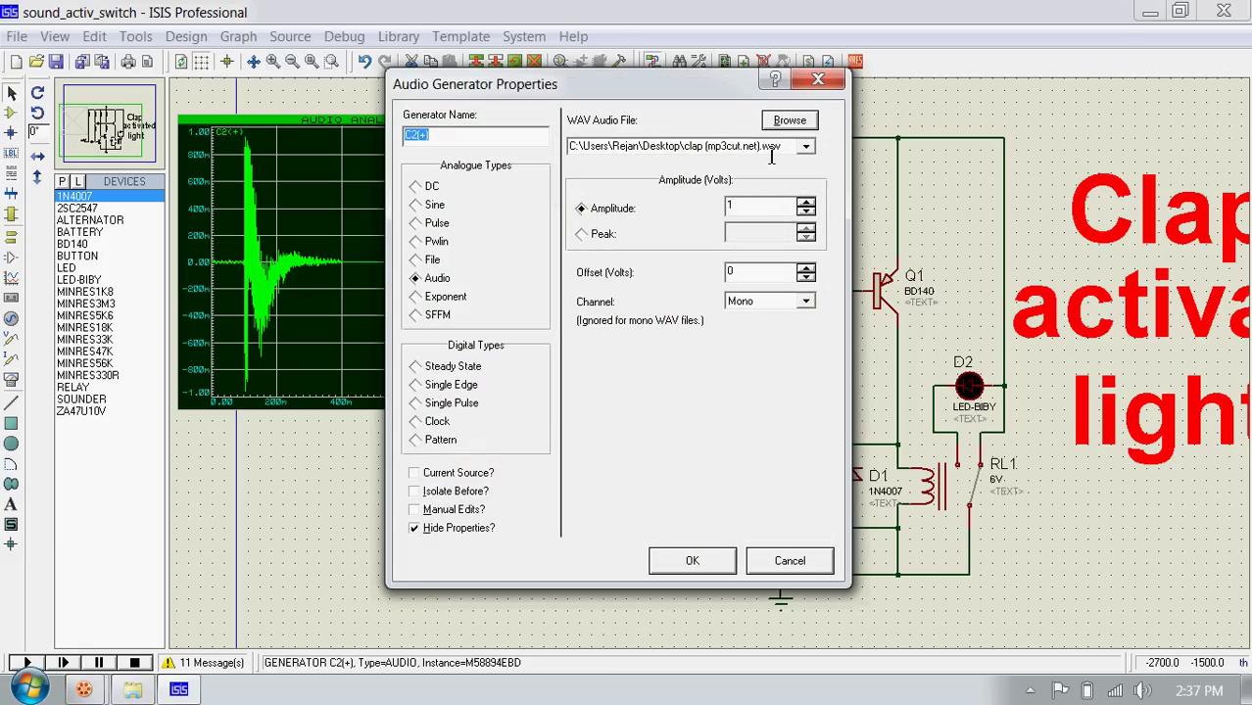
pyautogui.click(694, 562)
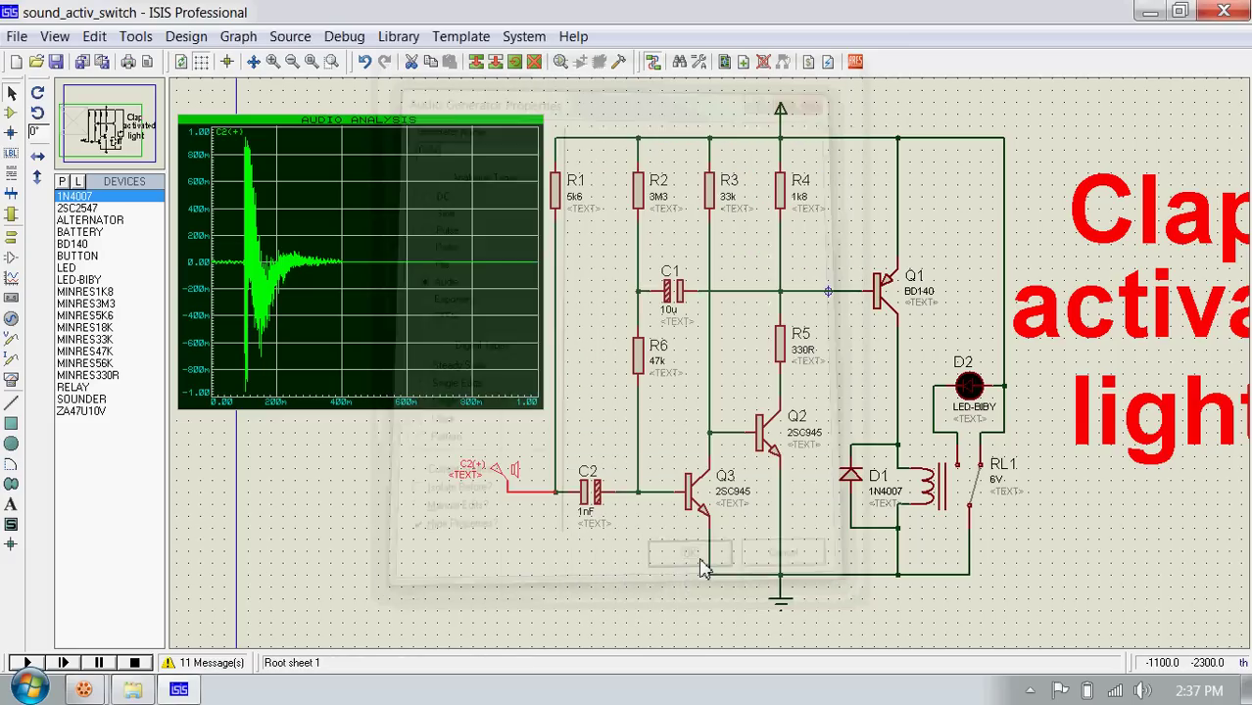
pyautogui.rightClick(348, 283)
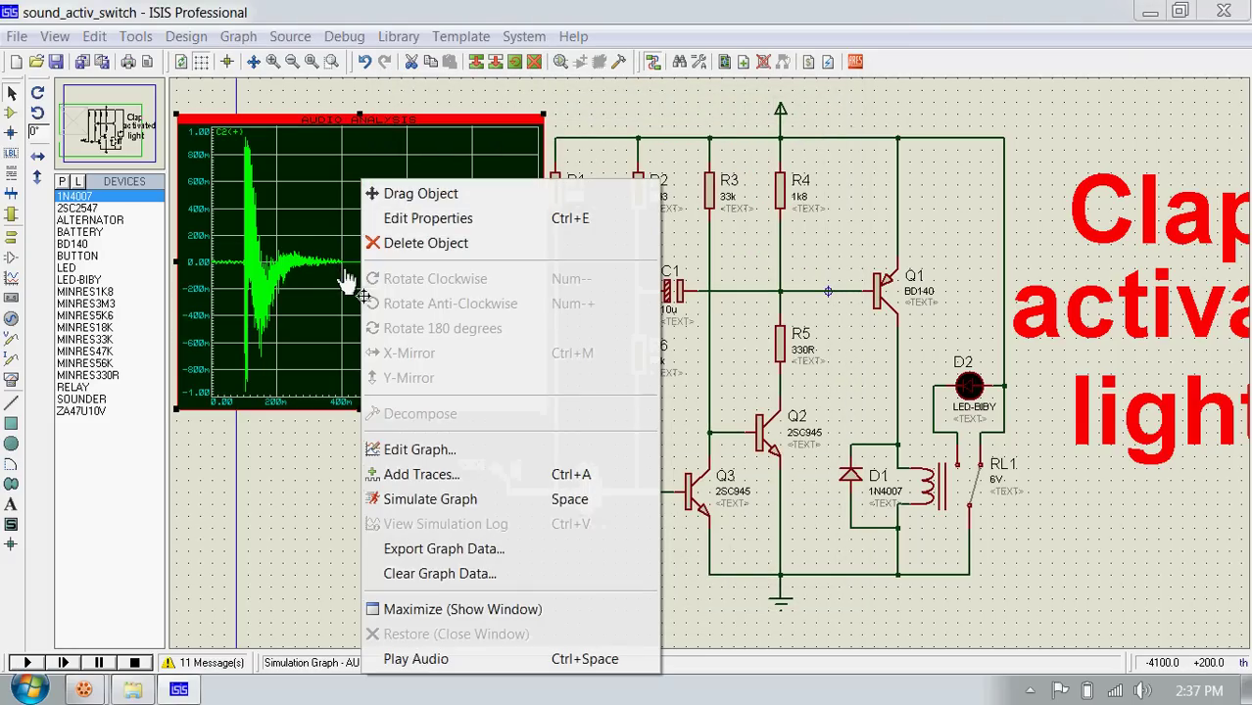
pyautogui.click(428, 661)
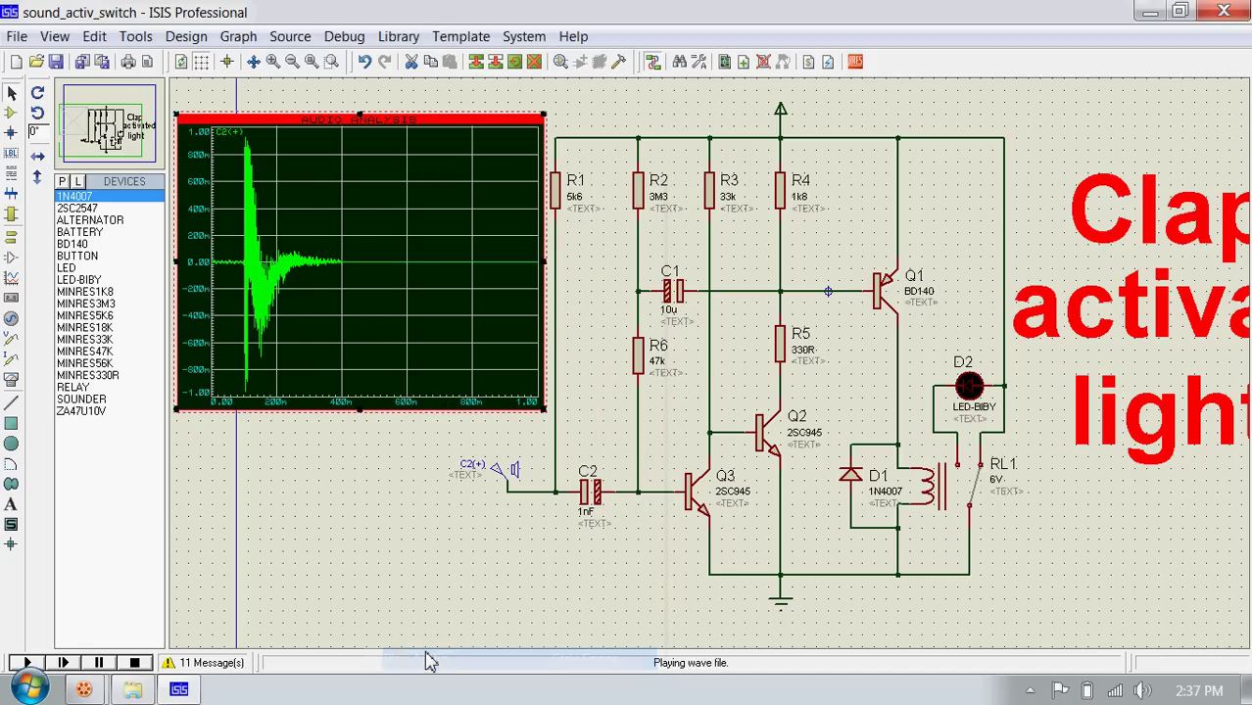
# Replay the clap recording from the audio graph and start the circuit simulation.
pyautogui.rightClick(387, 305)
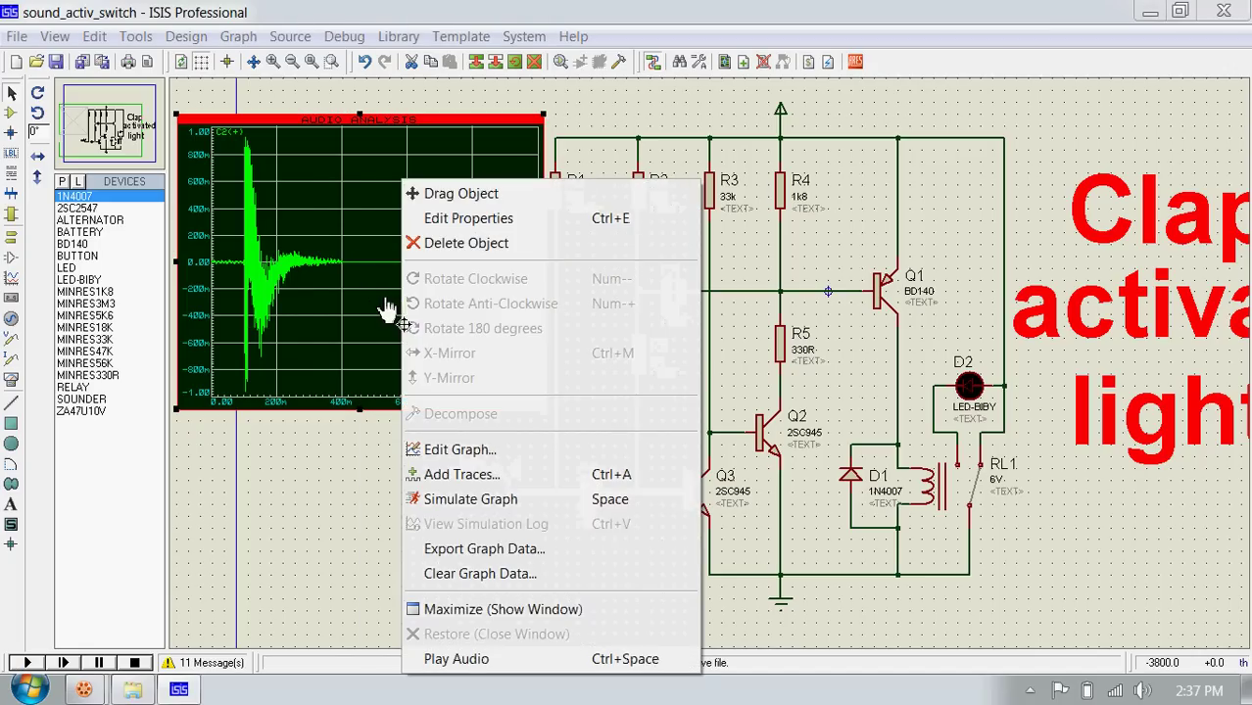
pyautogui.click(427, 659)
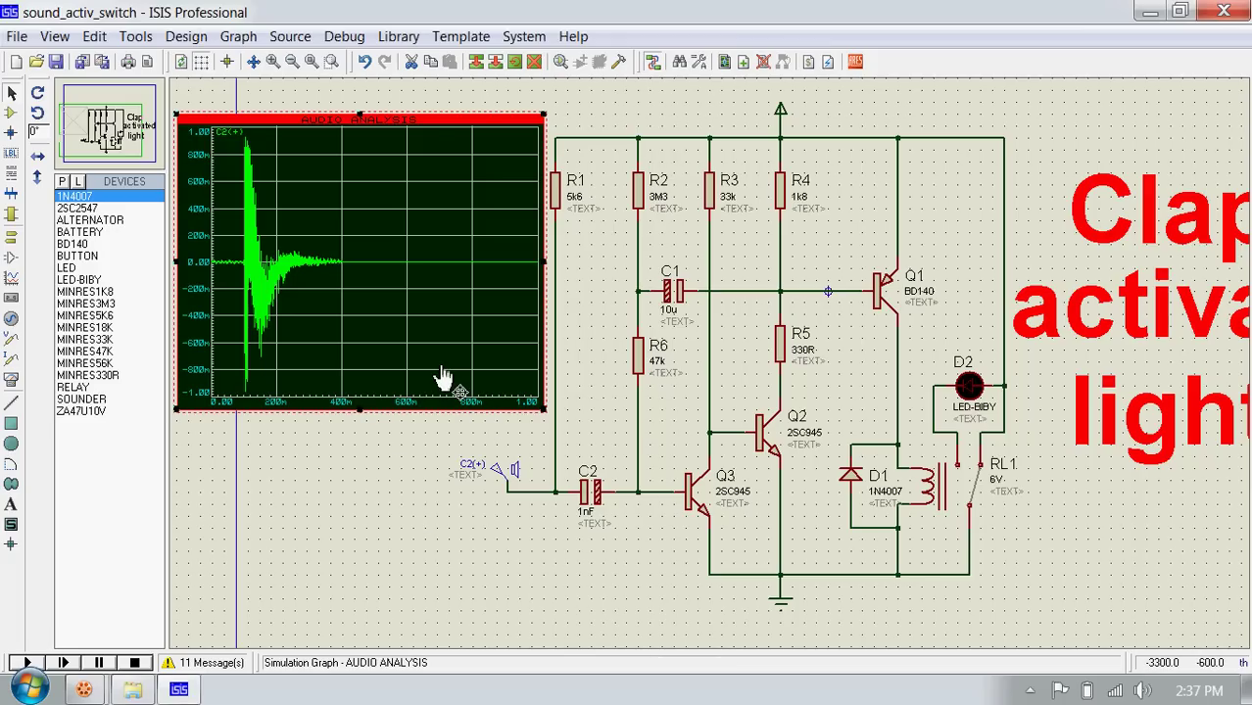
pyautogui.click(25, 663)
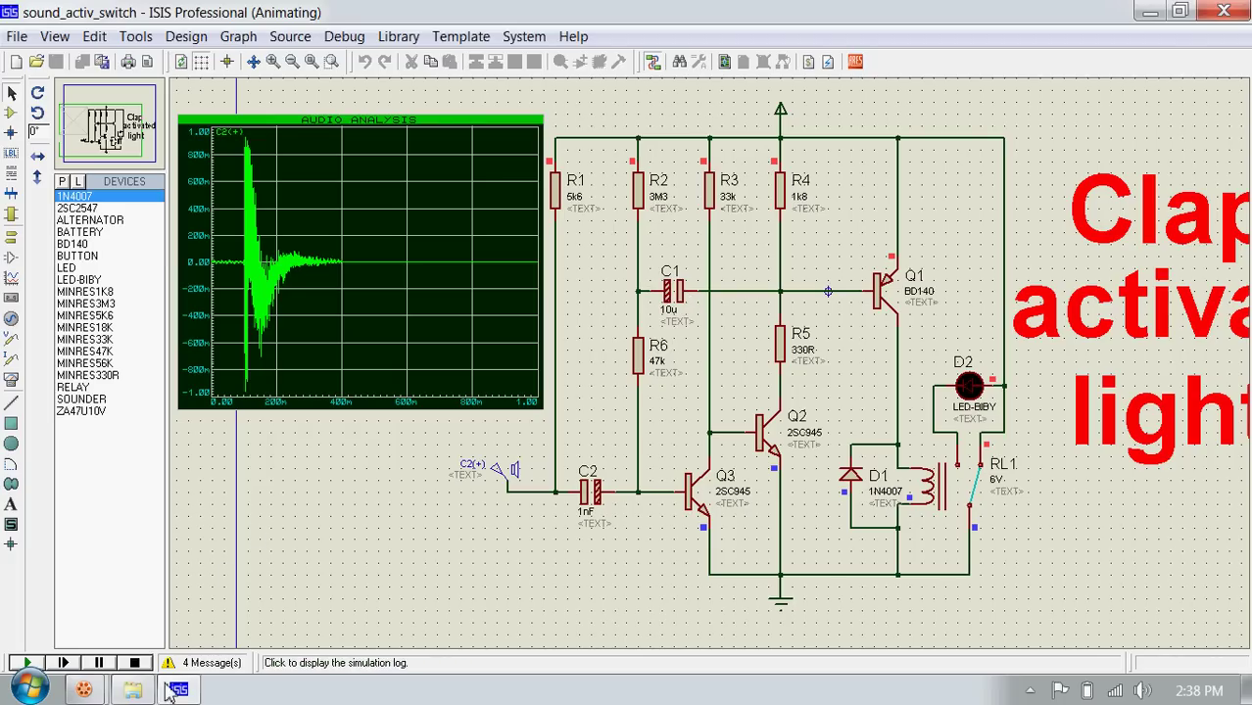
# Stop the simulation and change capacitor C1's capacitance from 10u to 30u.
pyautogui.click(137, 665)
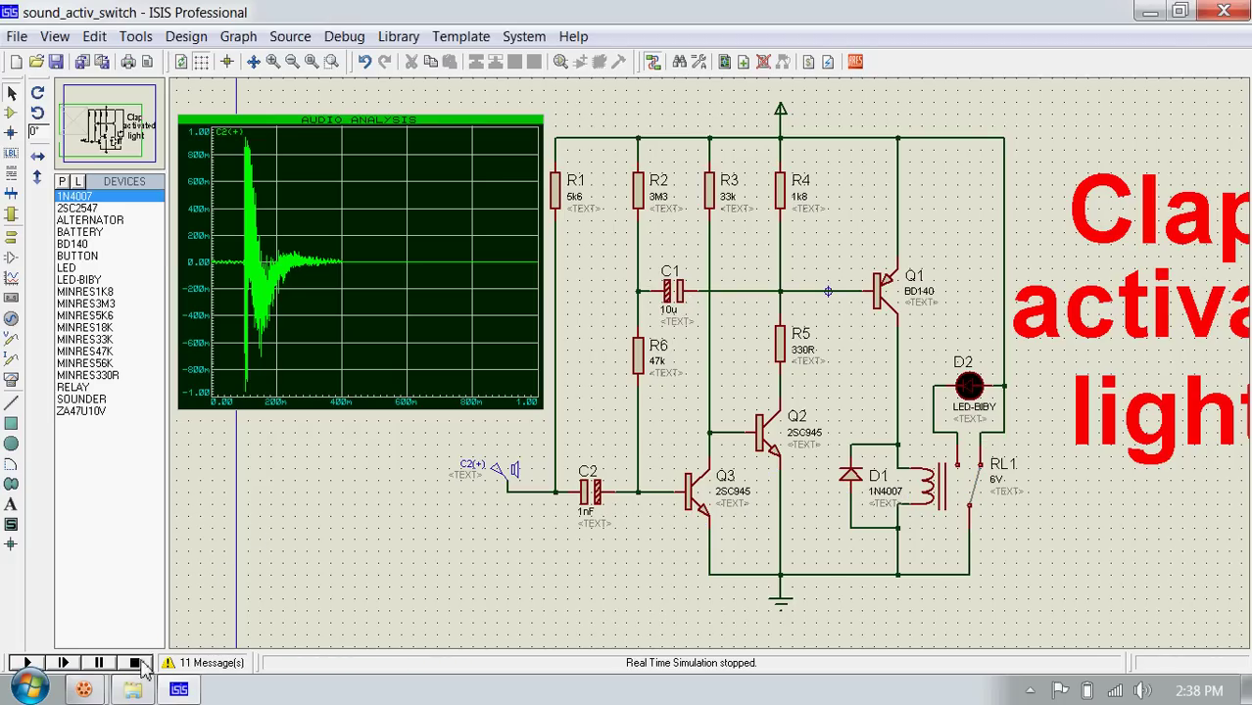
pyautogui.click(675, 294)
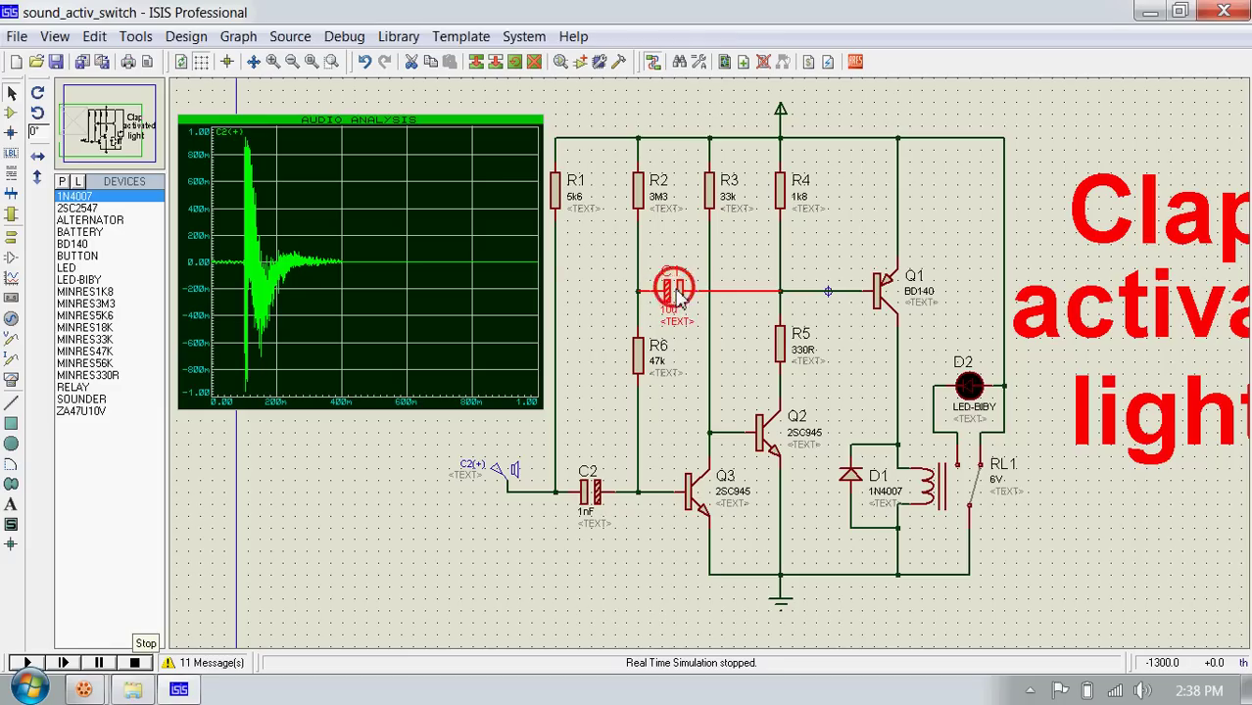
pyautogui.click(676, 294)
pyautogui.click(502, 208)
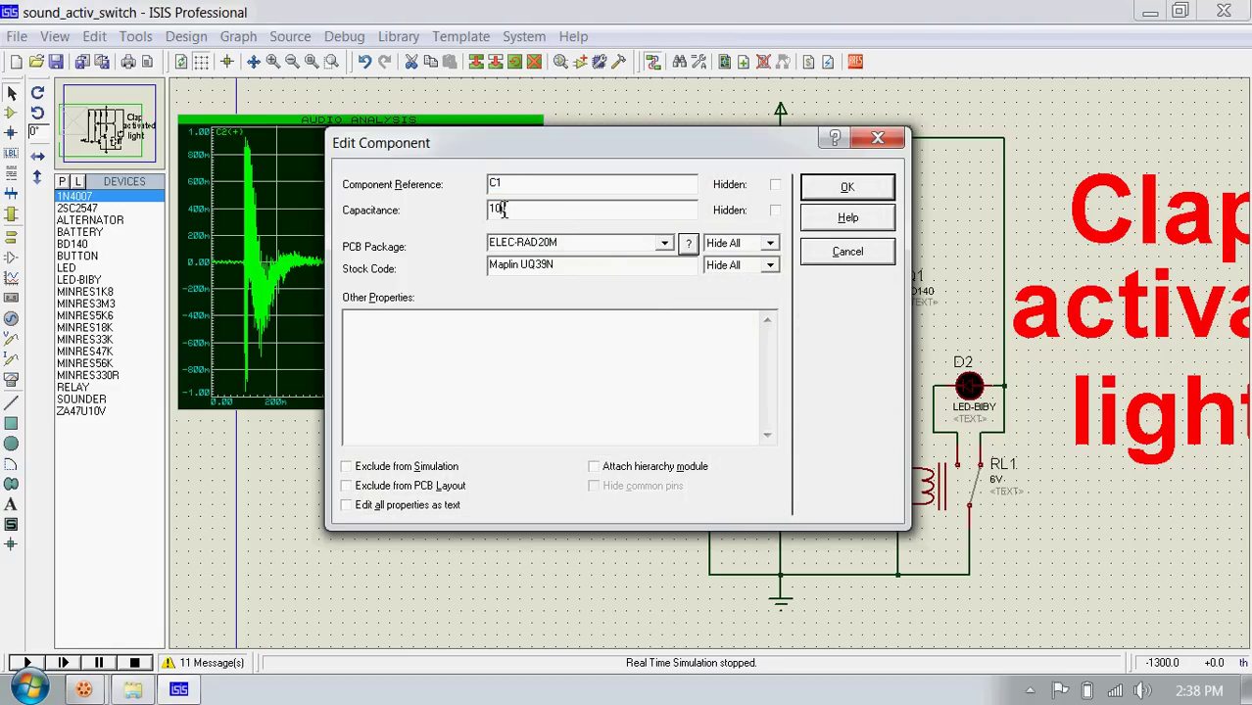
pyautogui.press('Return')
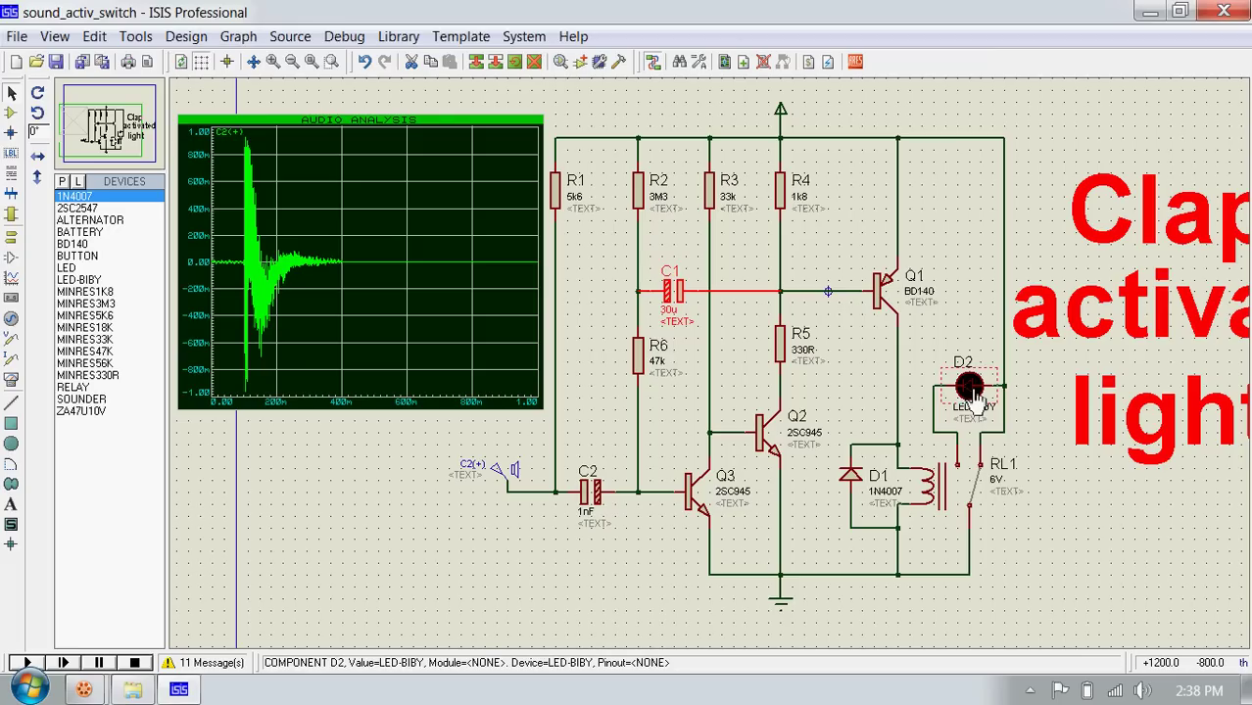
# Restart the simulation with C1 at 30u and let relay RL1 switch LED D2.
pyautogui.click(25, 664)
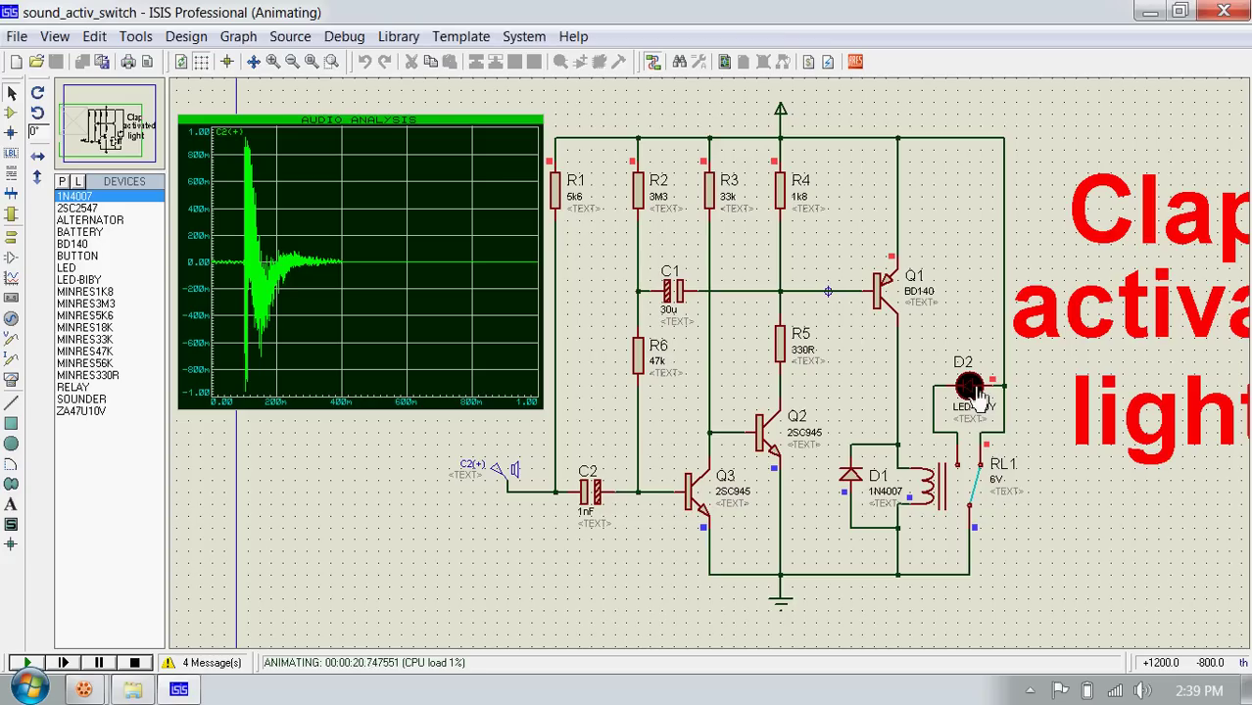
# Stop the simulation and delete the wire linking the audio generator to C2.
pyautogui.click(134, 664)
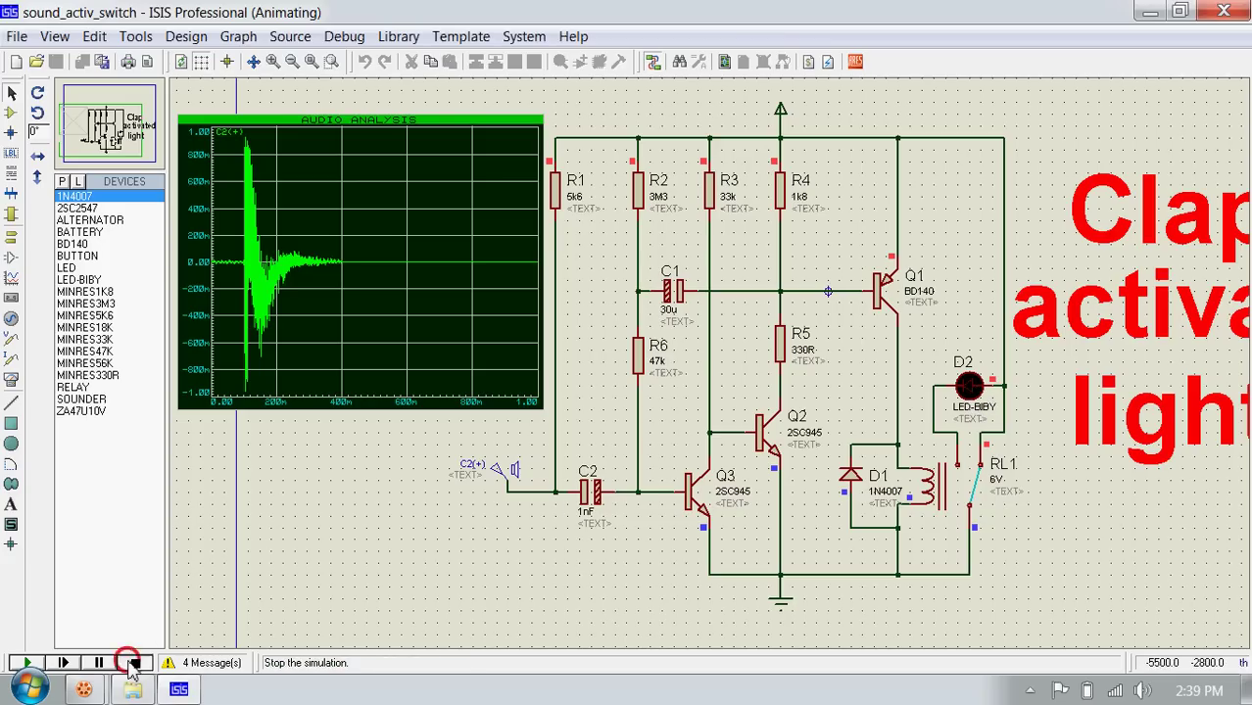
pyautogui.rightClick(530, 504)
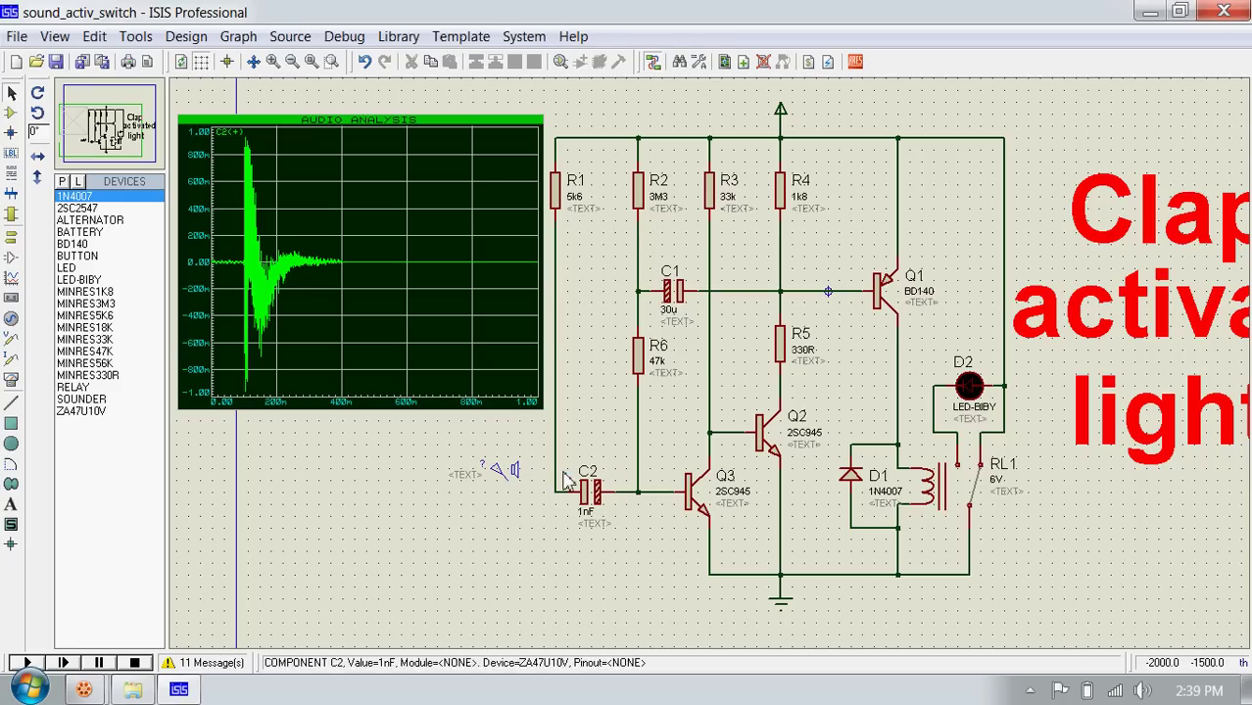
# Run the clap-switch simulation with the audio generator unwired from C2.
pyautogui.click(22, 664)
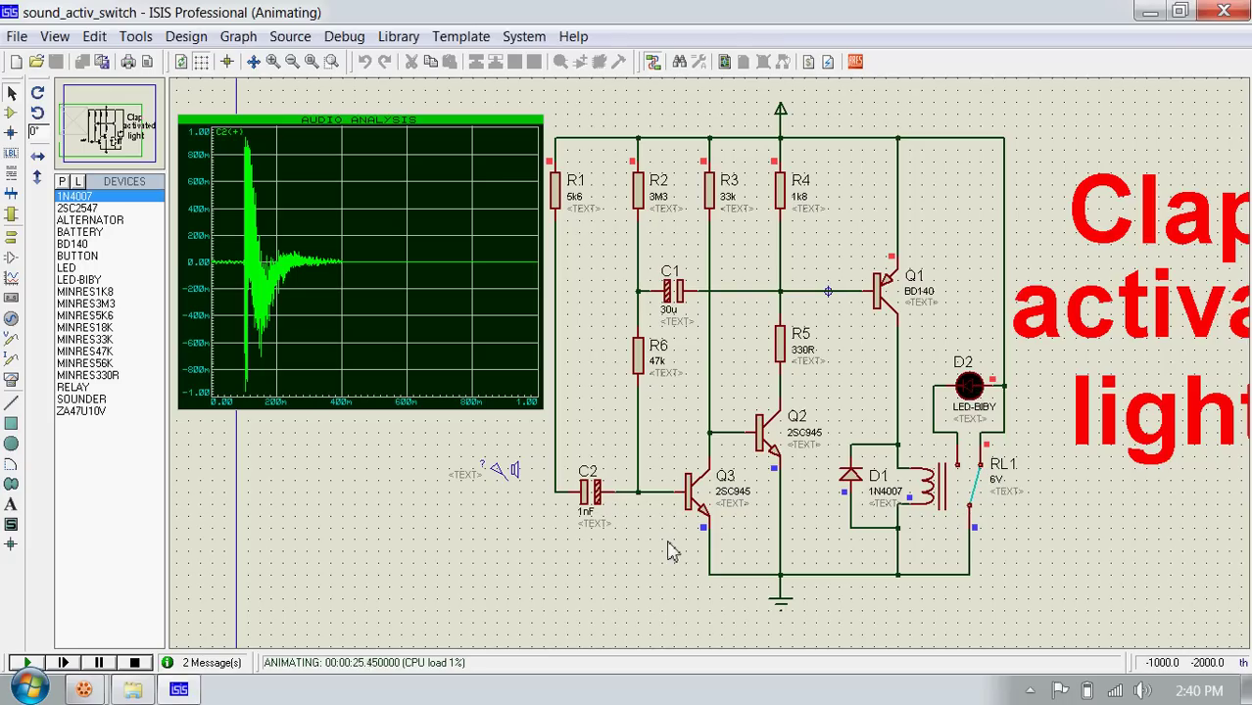
# Stop the simulation, rewire the audio generator to C2's left pin, and simulate again.
pyautogui.click(135, 663)
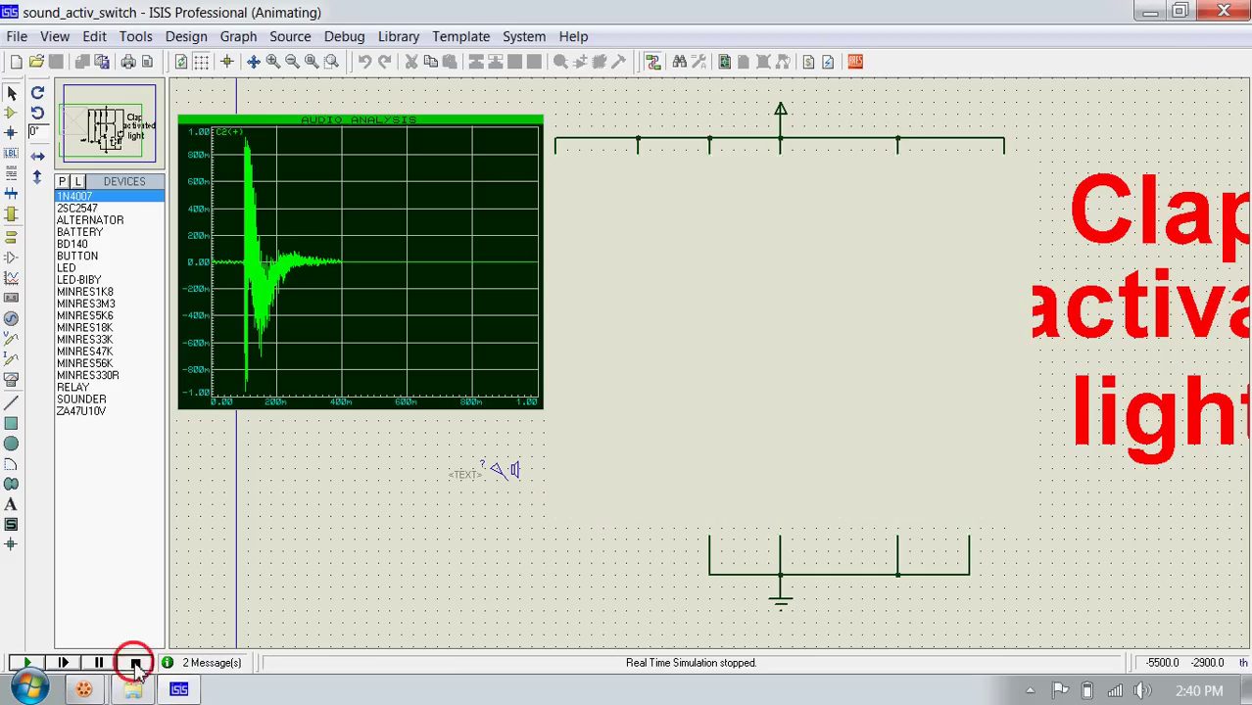
pyautogui.click(508, 482)
pyautogui.click(568, 491)
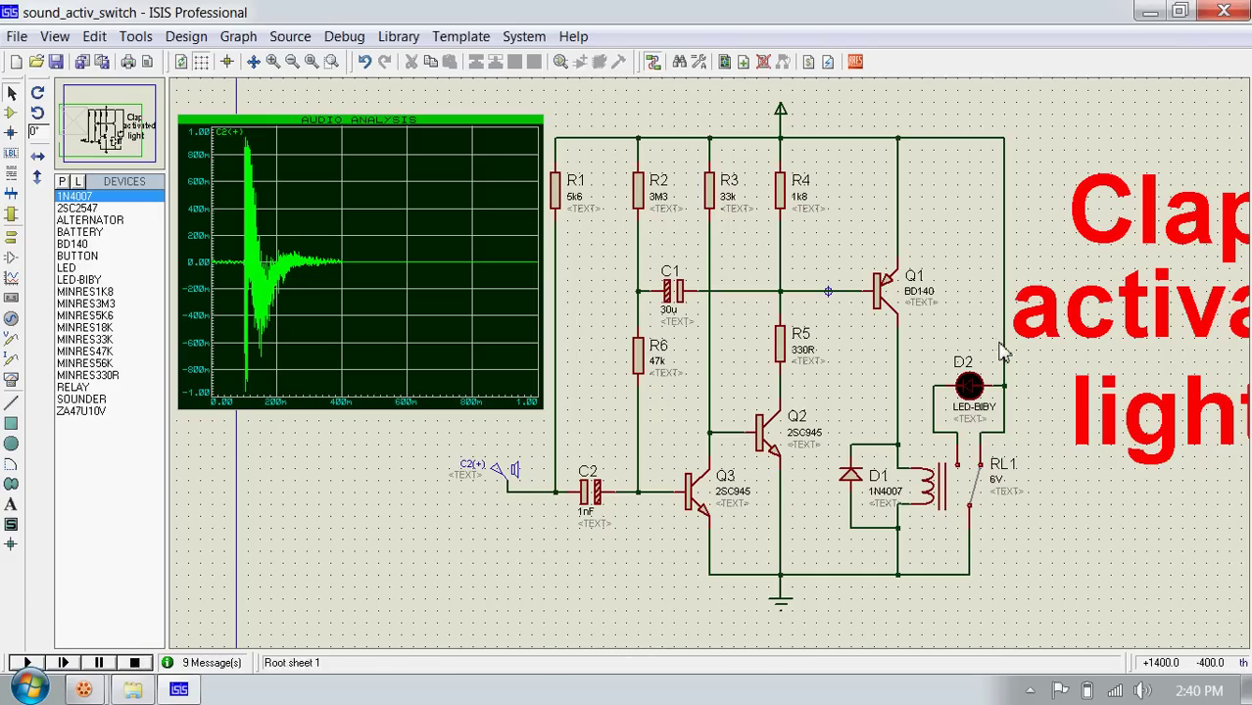
pyautogui.click(20, 674)
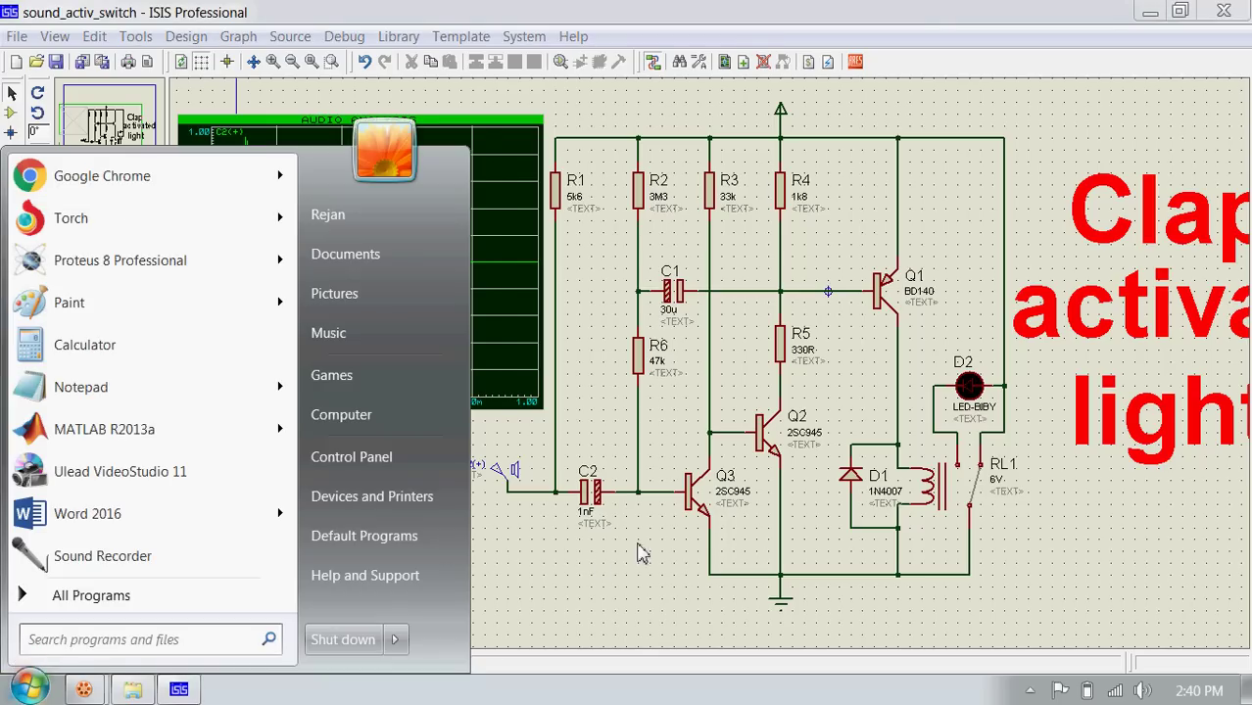
pyautogui.click(593, 555)
pyautogui.click(27, 662)
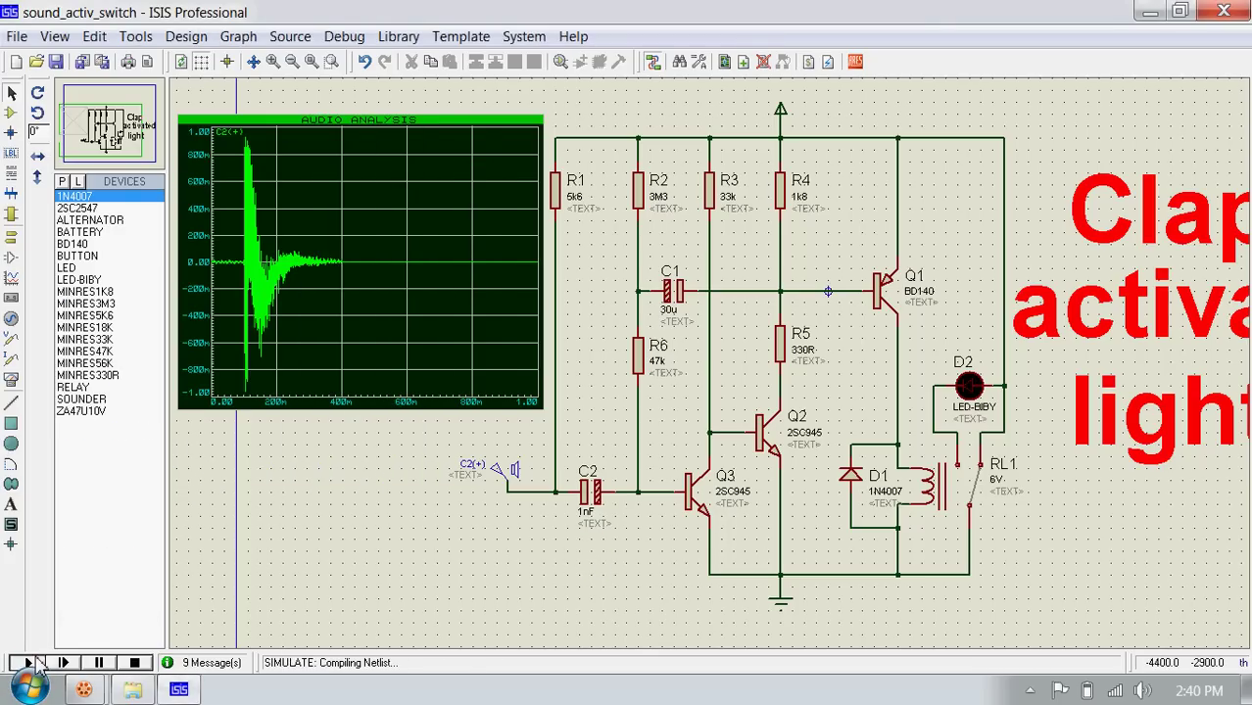